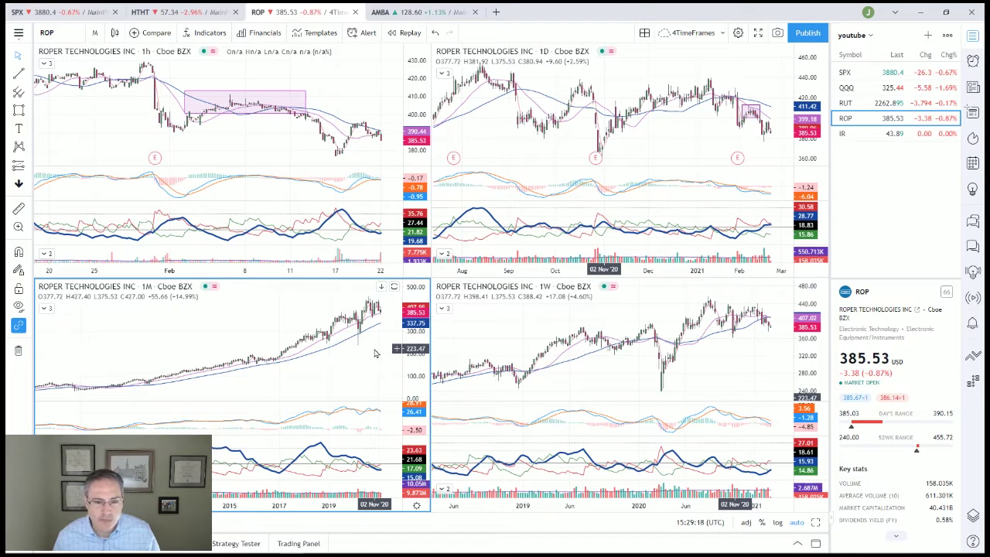
Enlarge ROP's daily chart to examine its price action over recent months, and return to the four-timeframe layout.
click(720, 369)
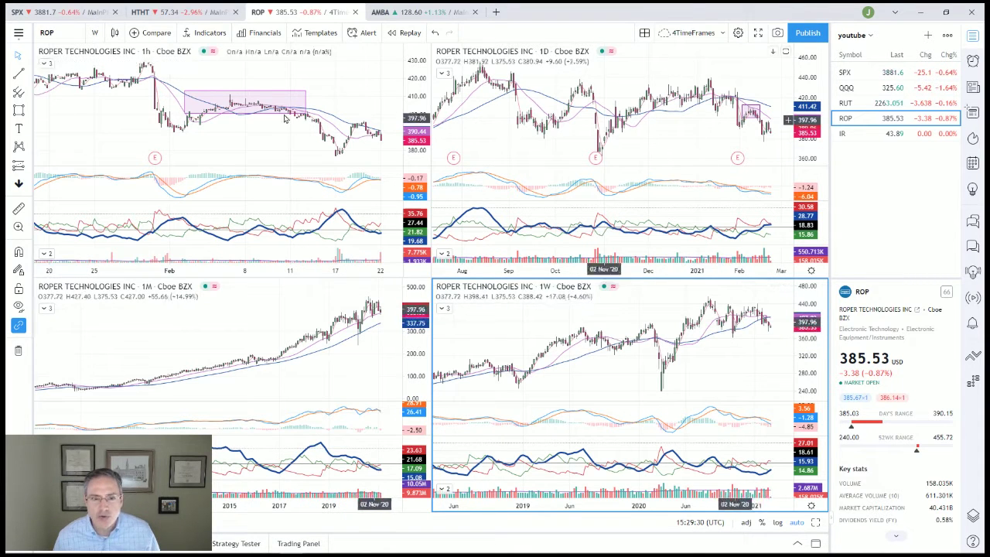
click(658, 135)
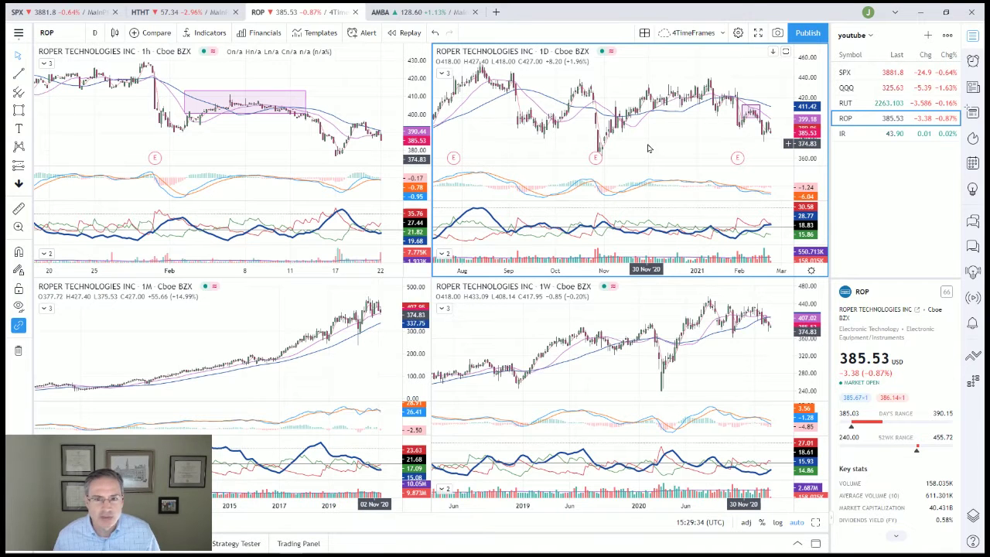
click(816, 523)
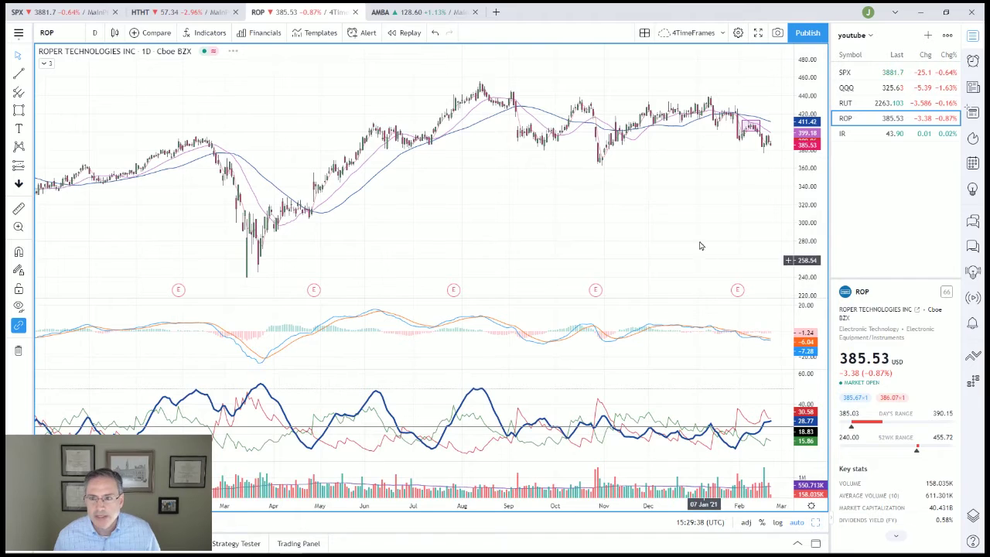
scroll(692, 213, up, 3)
scroll(693, 214, down, 1)
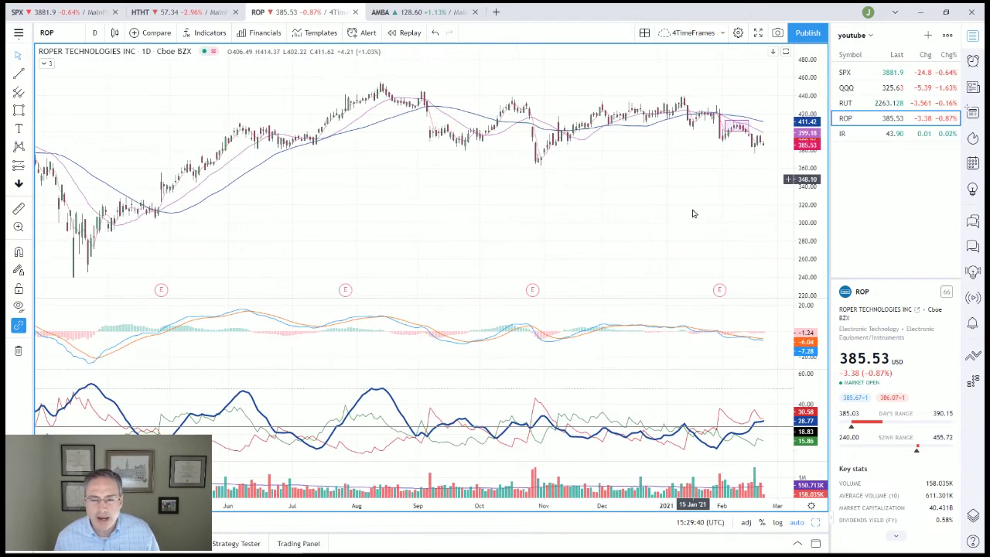
scroll(692, 213, up, 1)
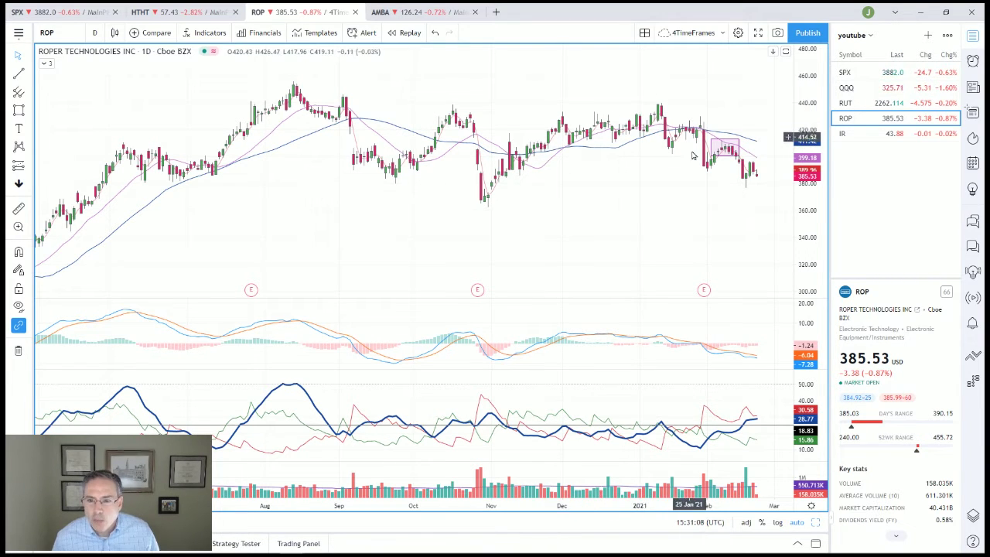
scroll(691, 164, down, 1)
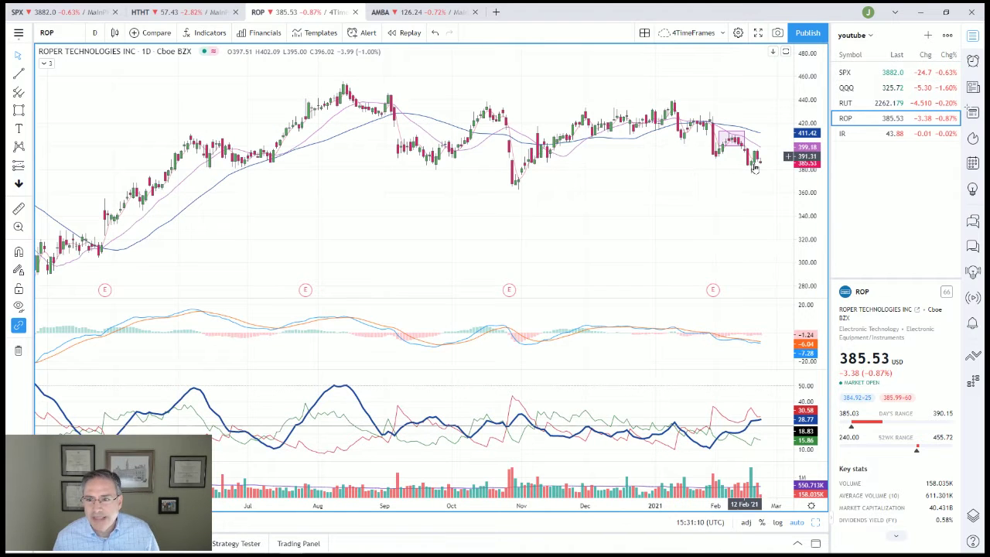
click(816, 524)
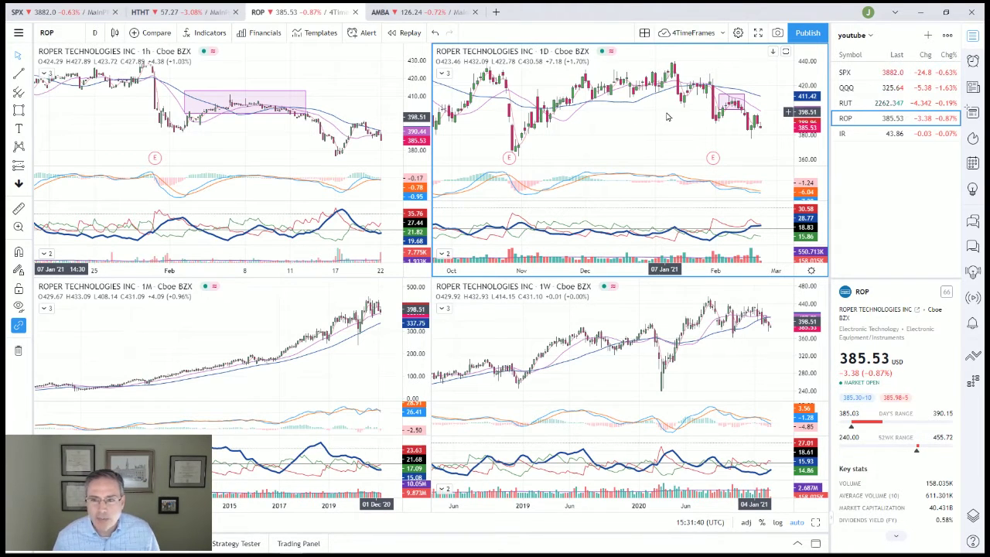
scroll(665, 122, up, 1)
scroll(666, 124, up, 1)
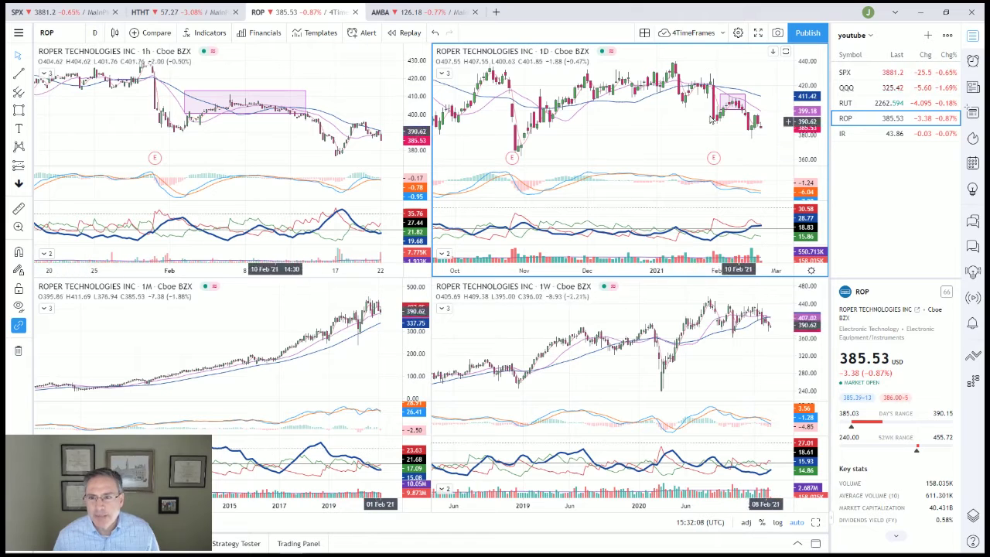
Enlarge ROP's hourly chart to examine the price action around the purple zone, and restore the four-timeframe layout.
click(289, 132)
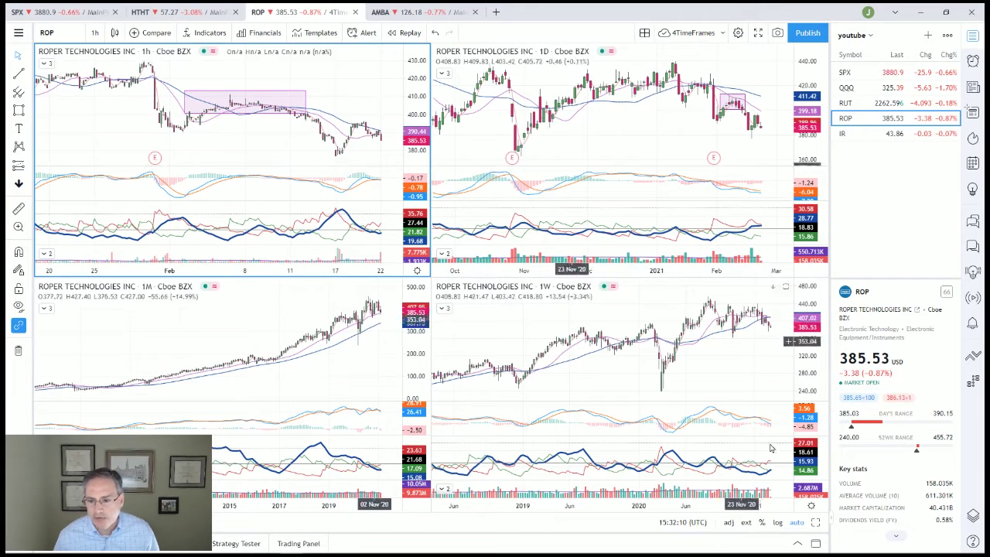
click(817, 523)
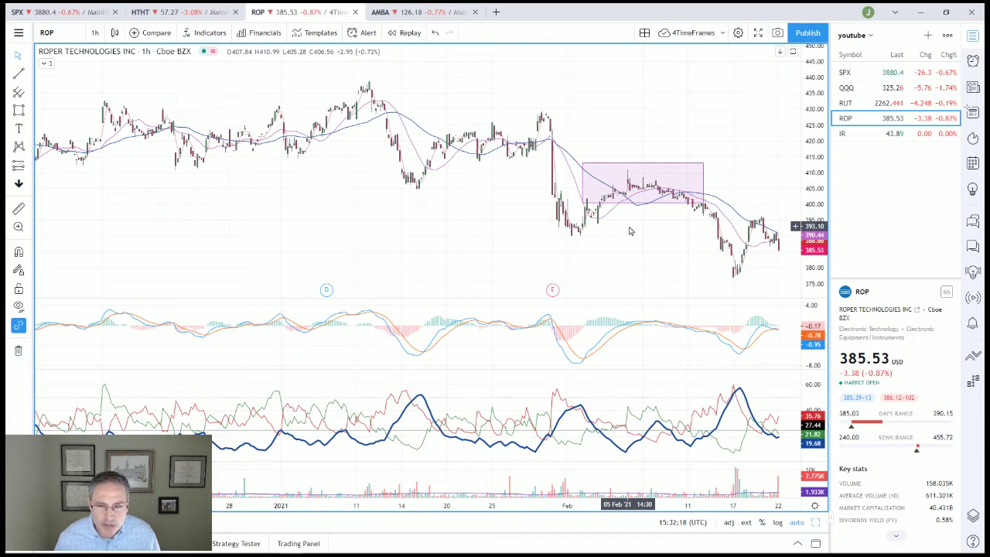
scroll(631, 229, down, 1)
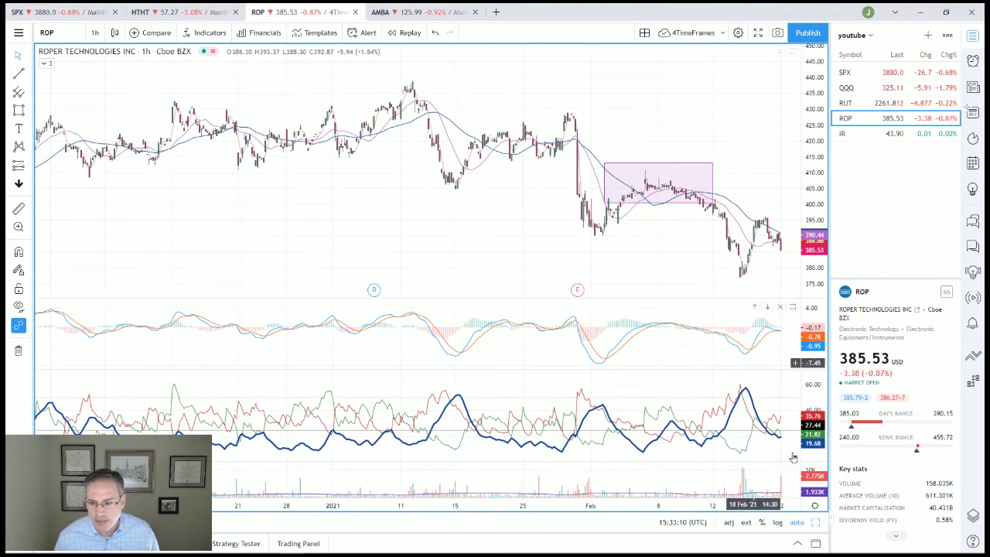
click(814, 524)
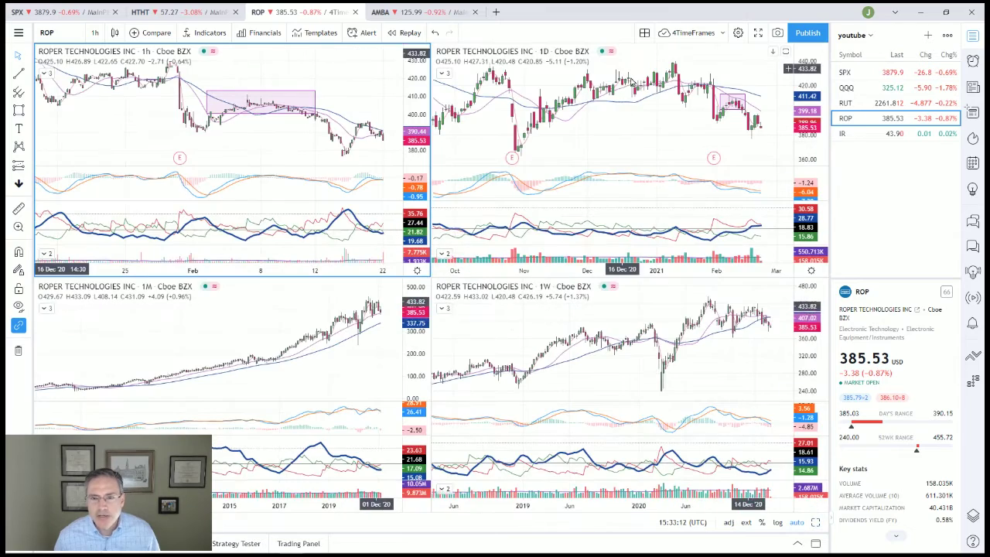
Switch the charts to IR and examine the hourly price action around the January purple zone against the daily chart.
key(Down)
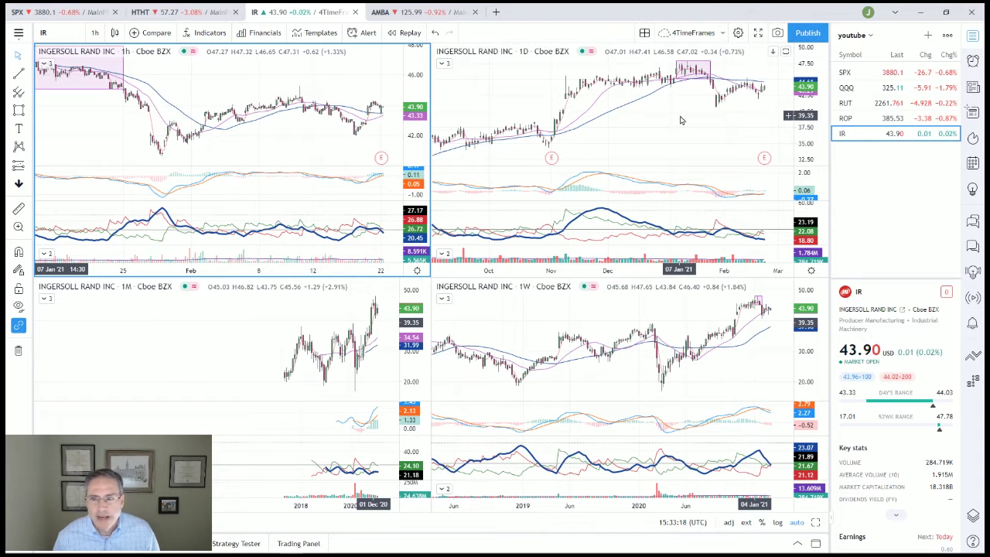
scroll(681, 120, down, 2)
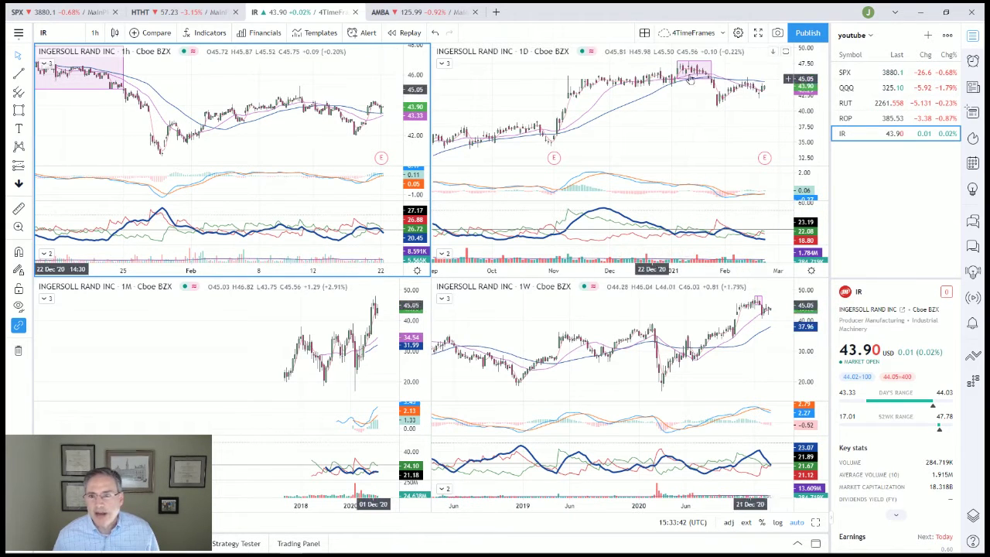
scroll(152, 148, left, 5)
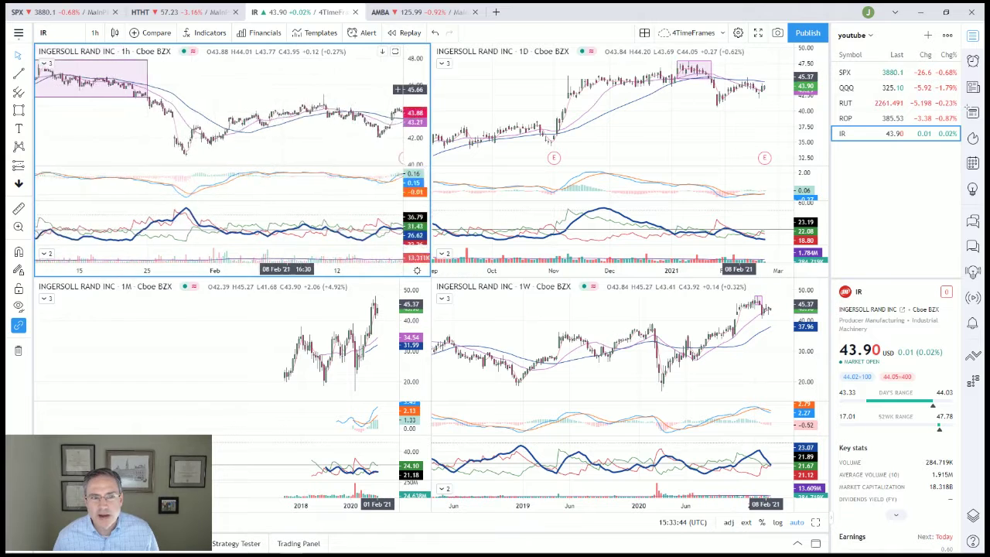
scroll(153, 148, left, 5)
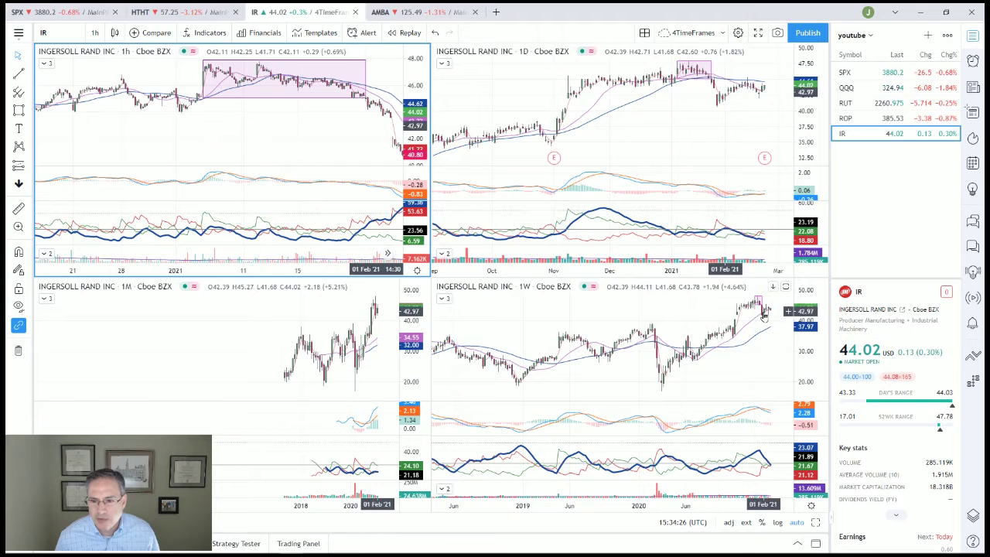
click(703, 136)
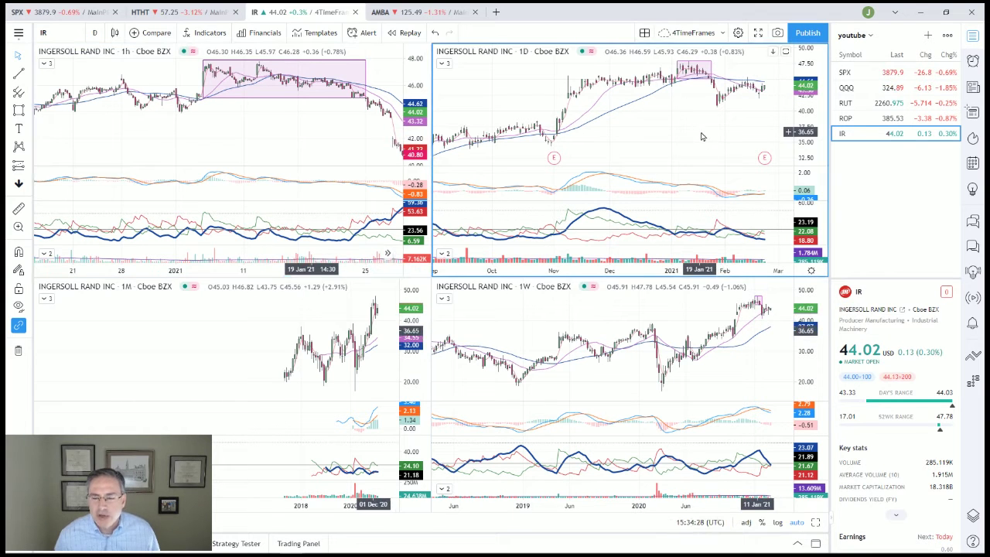
click(309, 120)
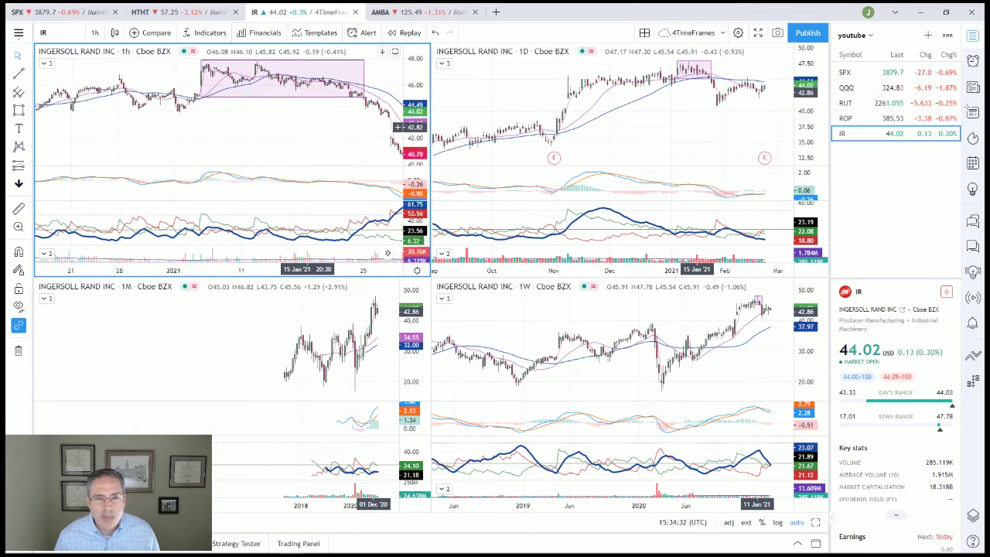
drag(313, 130, 304, 129)
scroll(301, 133, down, 2)
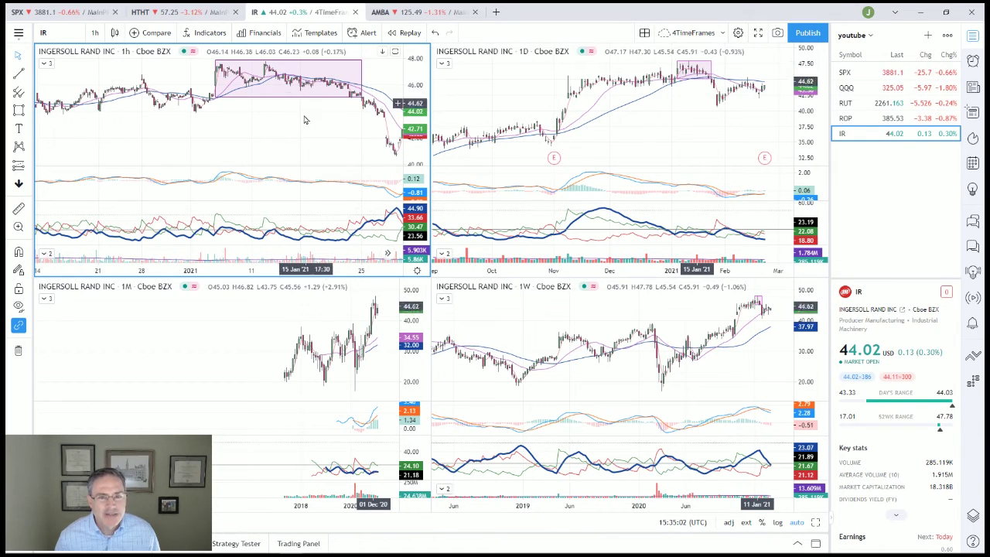
scroll(304, 121, up, 5)
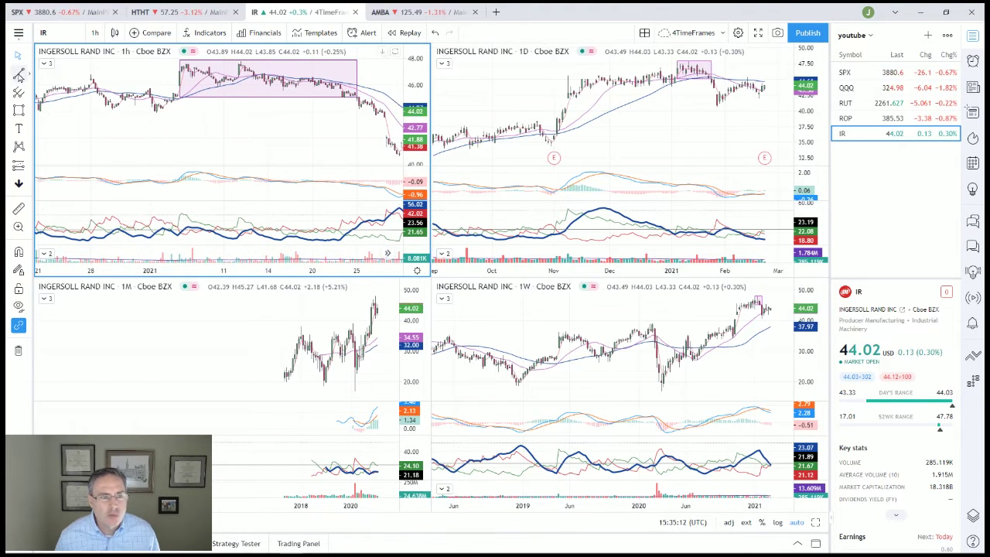
Draw two red trend lines in IR's hourly purple zone: one at about 45.74 from 7 to 22 January, a shorter one at about 46.44 from 21 January.
drag(201, 87, 352, 92)
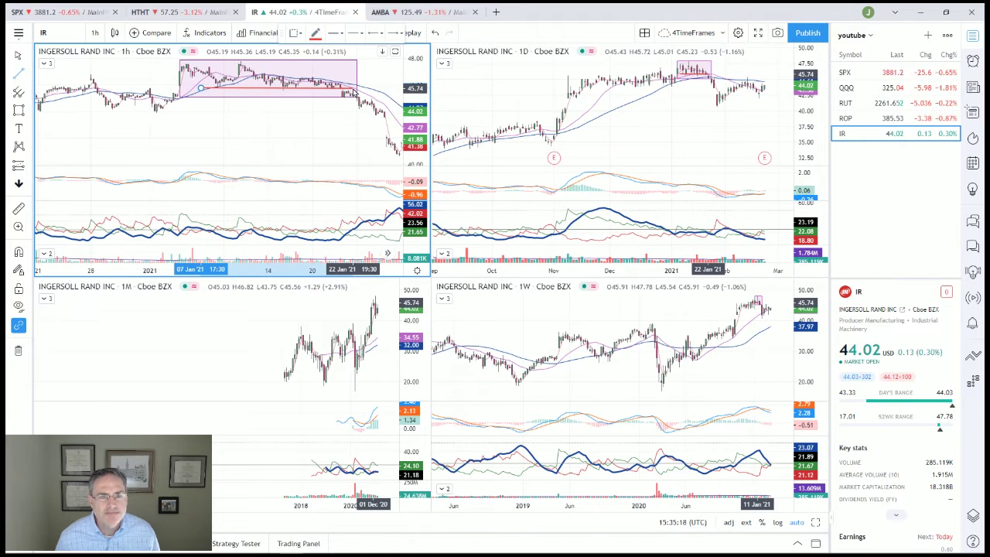
drag(352, 92, 349, 91)
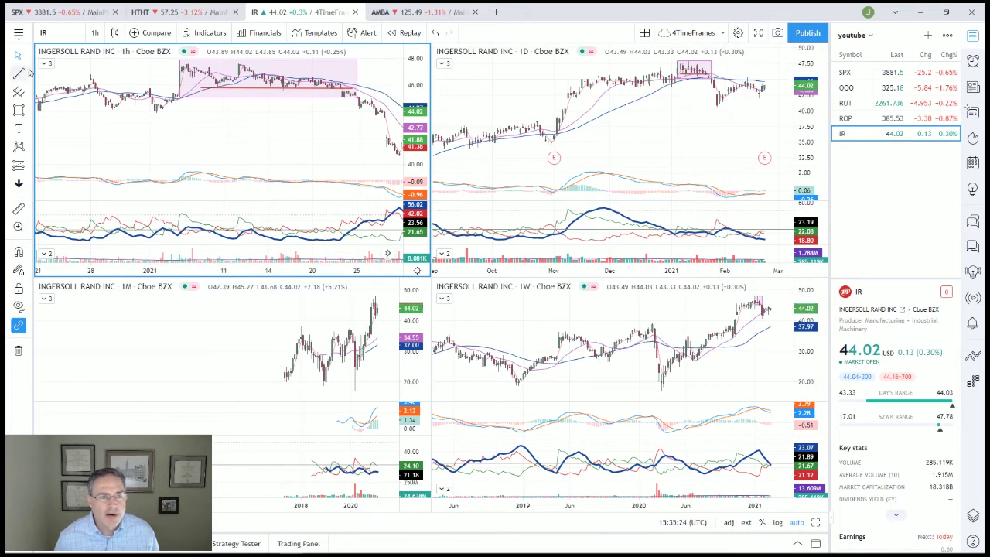
click(336, 78)
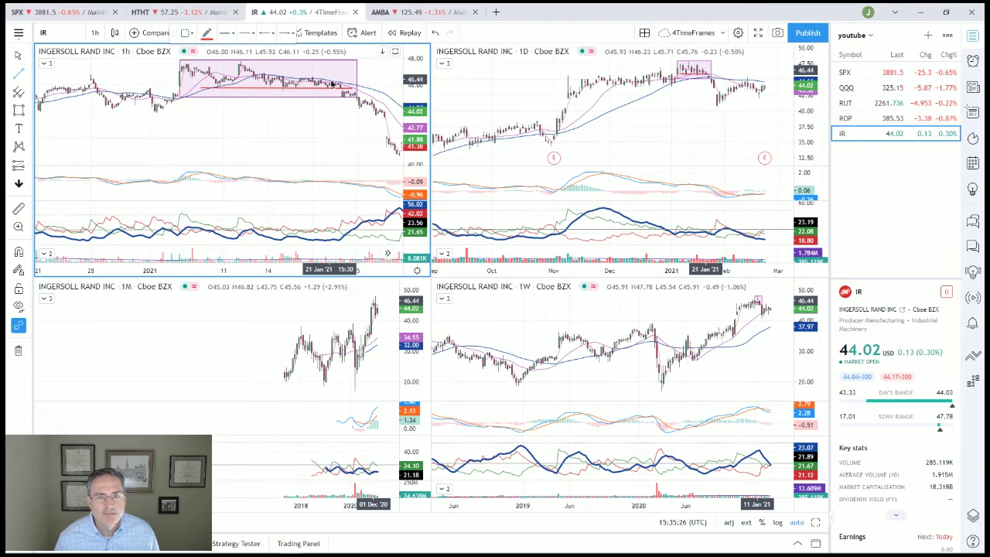
click(354, 117)
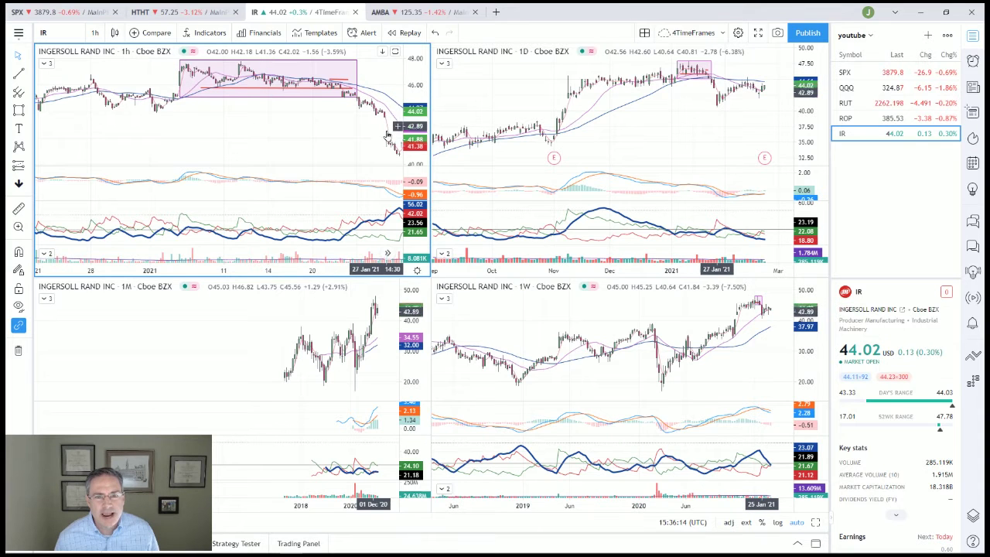
Switch the charts back to ROP and bring its hourly chart to the most recent bars.
drag(365, 150, 350, 153)
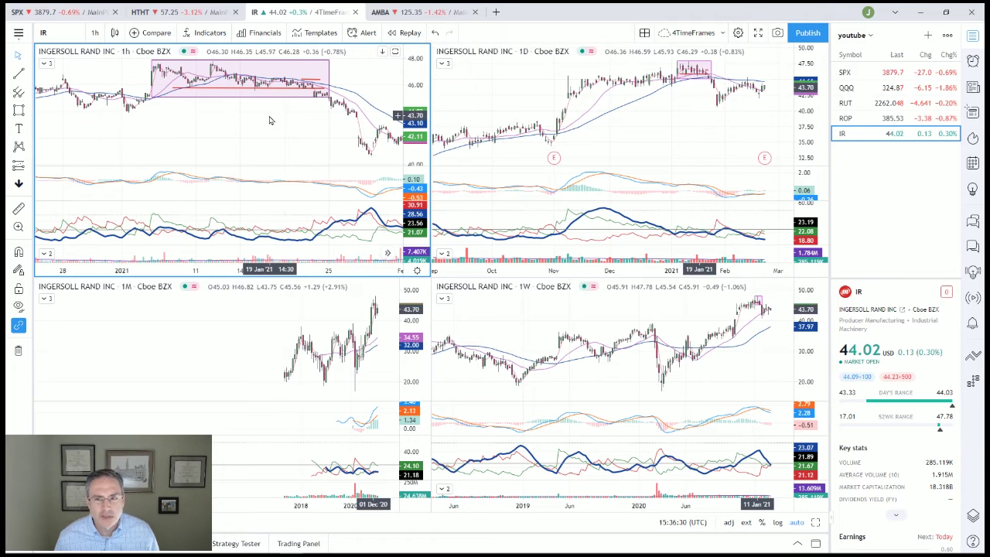
click(673, 123)
click(854, 120)
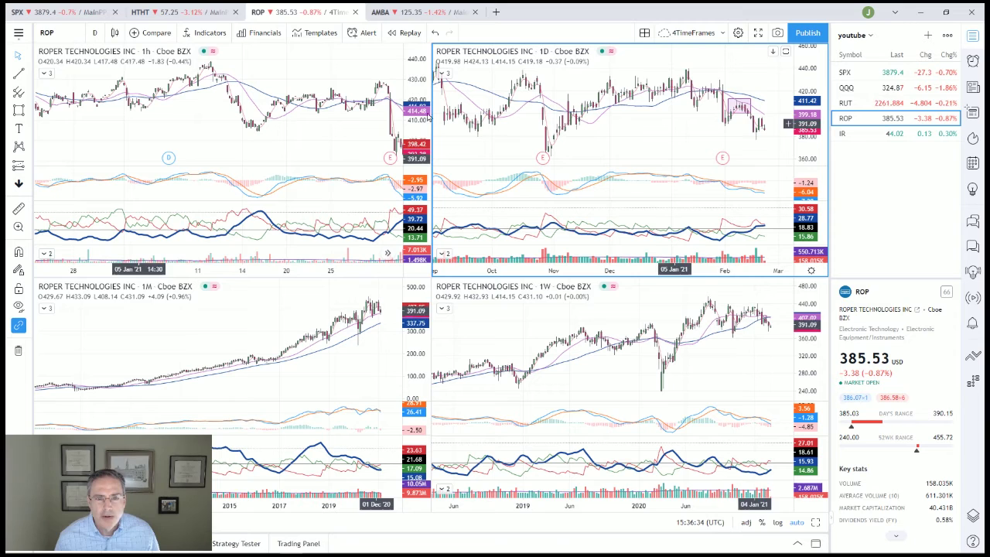
click(390, 258)
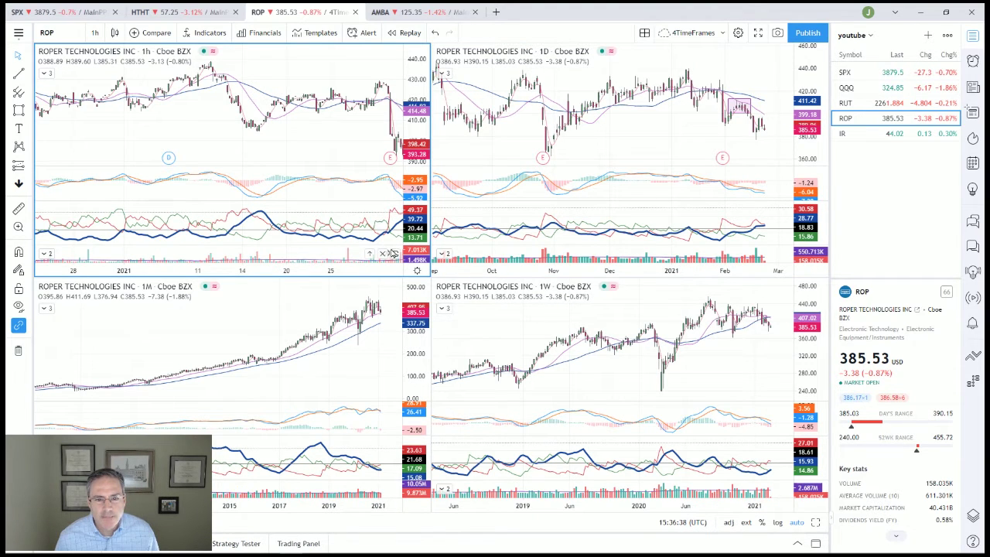
click(389, 254)
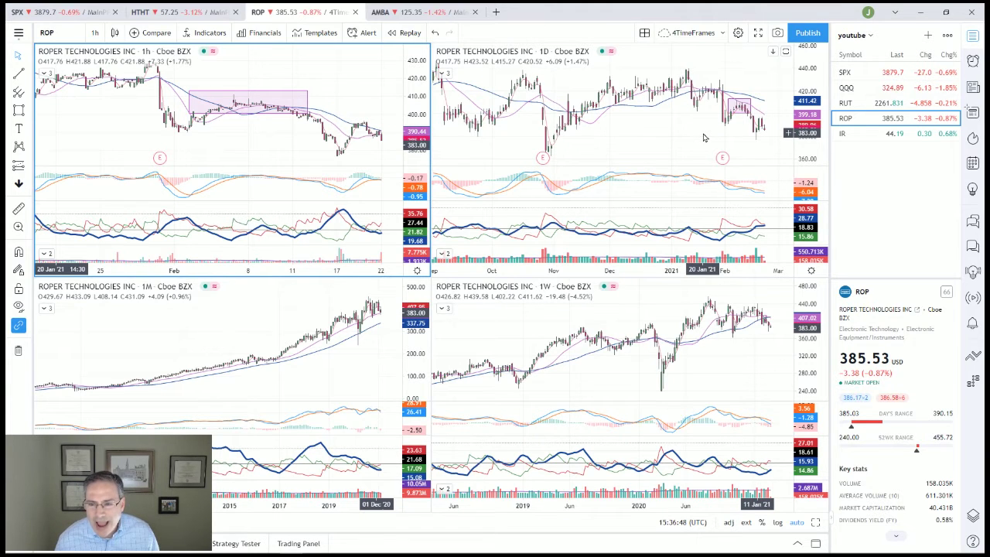
Draw a short horizontal red trend line at about 406.96 inside ROP's hourly purple zone, starting on 9 February.
click(723, 352)
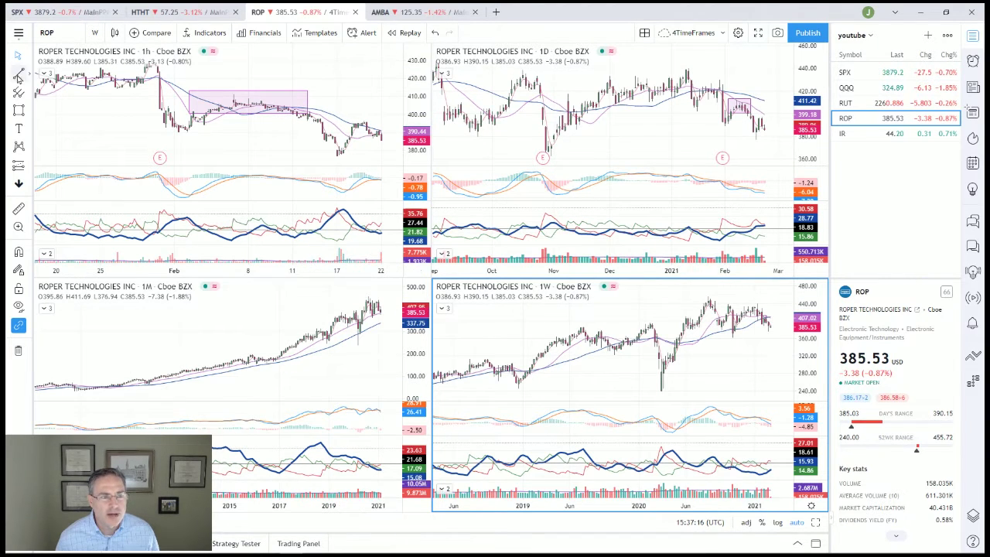
click(19, 75)
click(268, 102)
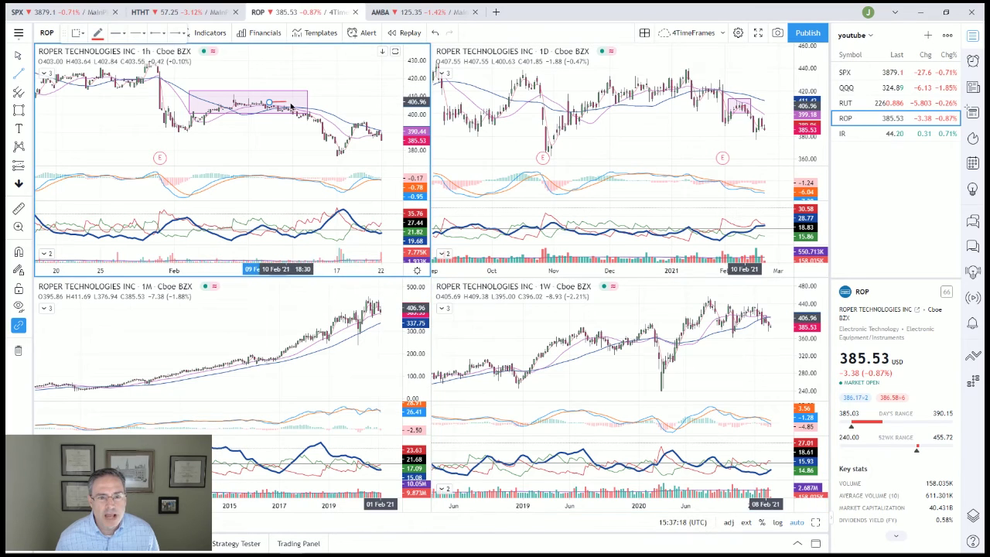
click(304, 105)
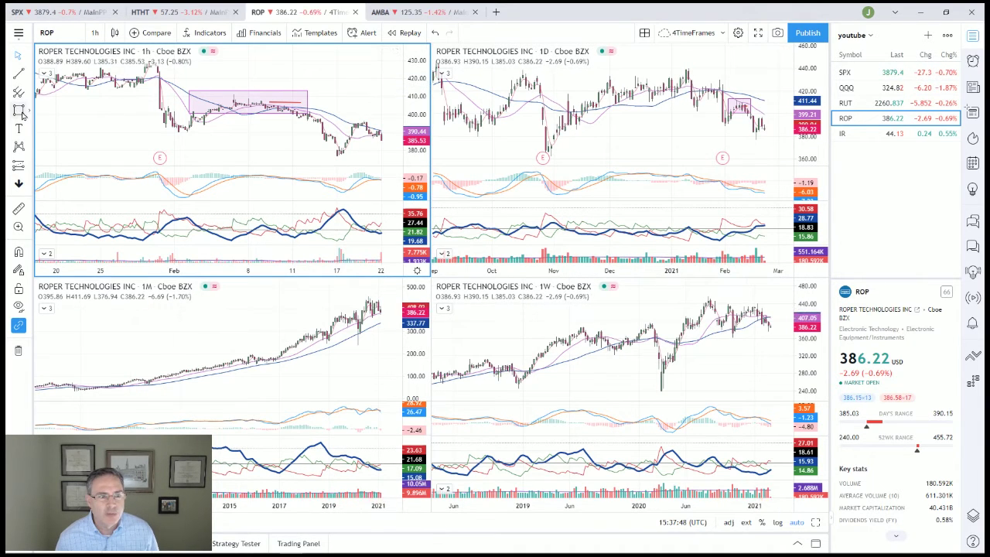
Draw a support rectangle on ROP's daily chart from 22 October 2020 to 23 February 2021, between about 379.85 and 374.01.
click(533, 138)
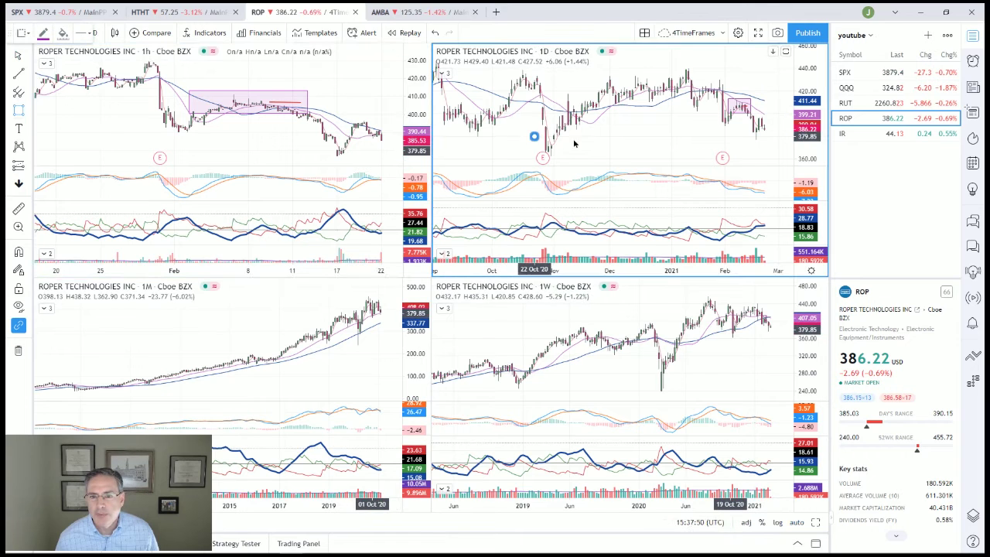
click(647, 138)
click(766, 140)
mouse_move(770, 141)
mouse_down()
mouse_move(605, 137)
mouse_move(766, 141)
mouse_up()
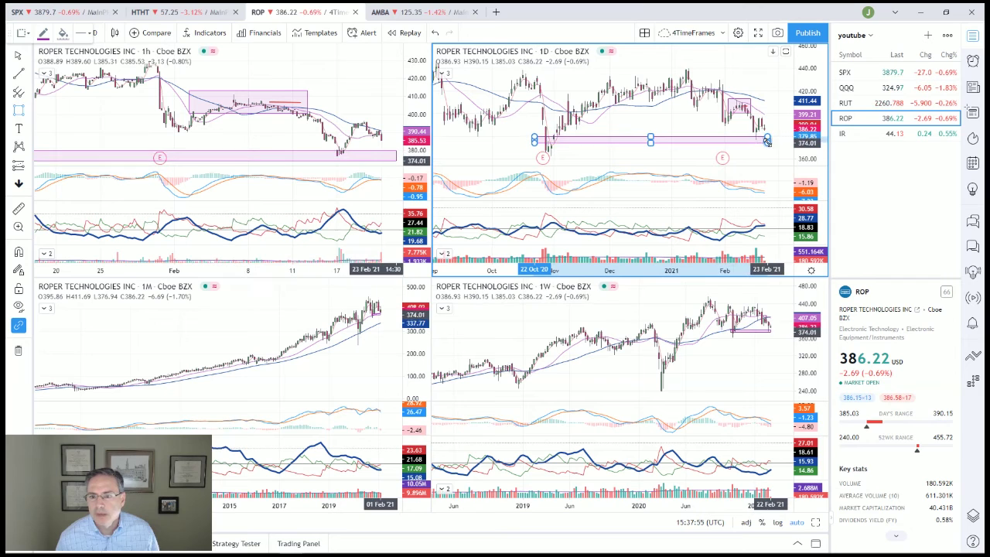
click(703, 159)
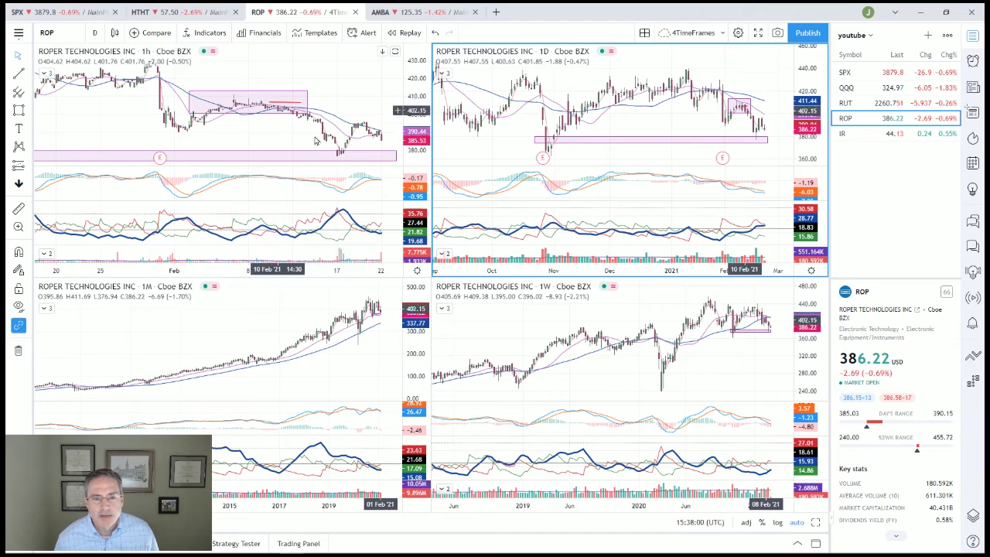
Move the red trend line on ROP's hourly chart up and slightly earlier, to about 408.
click(294, 112)
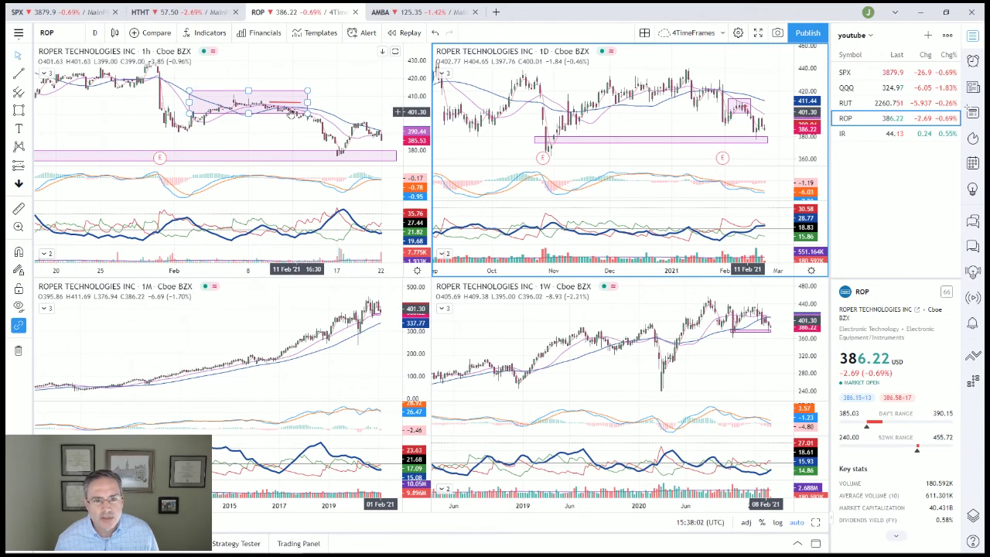
drag(278, 113, 270, 100)
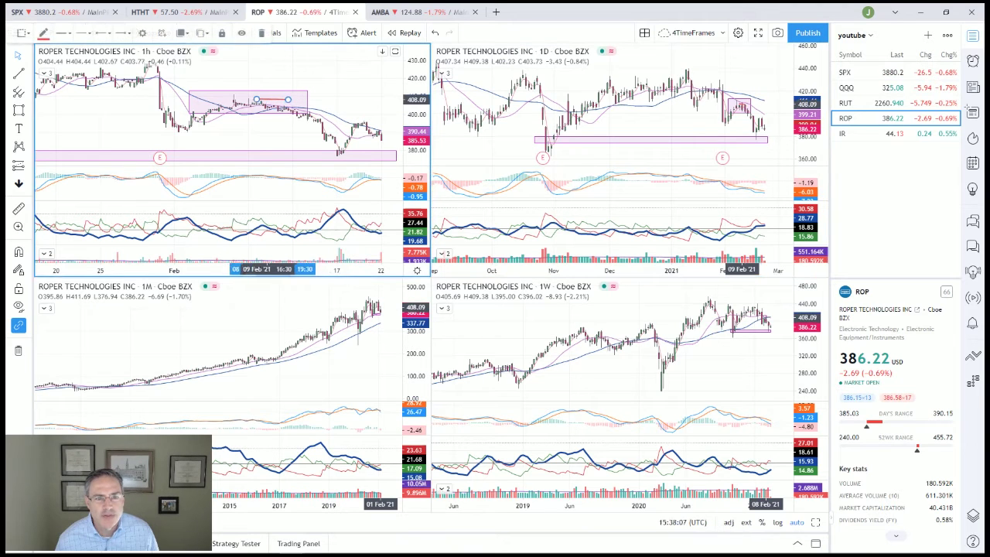
click(263, 114)
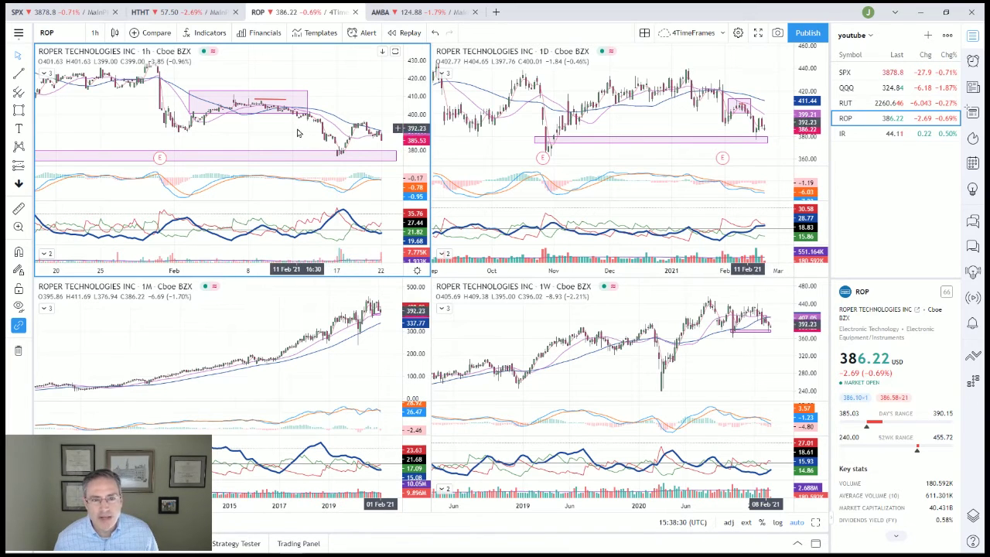
Switch the charts to IR and examine its February price action on the hourly and daily timeframes.
click(862, 134)
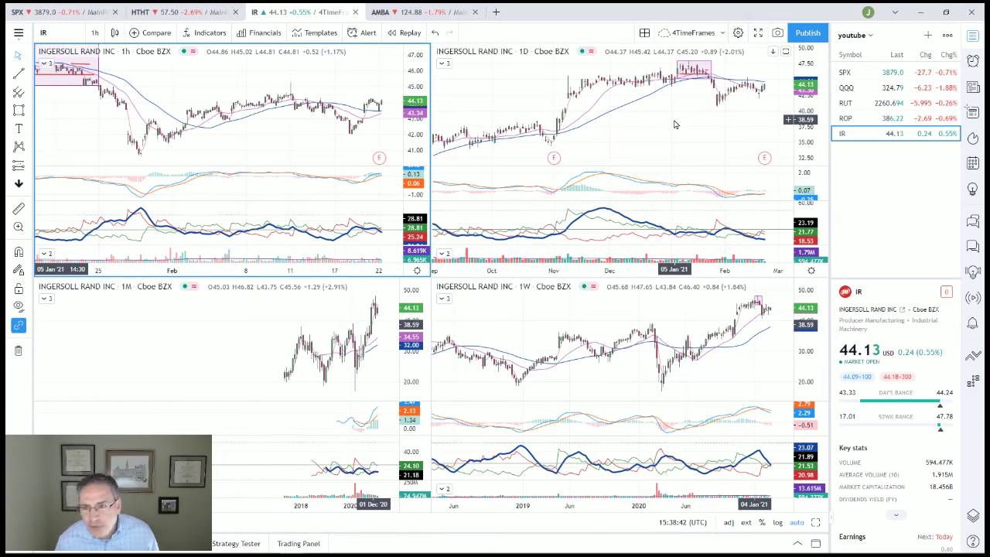
scroll(295, 140, down, 2)
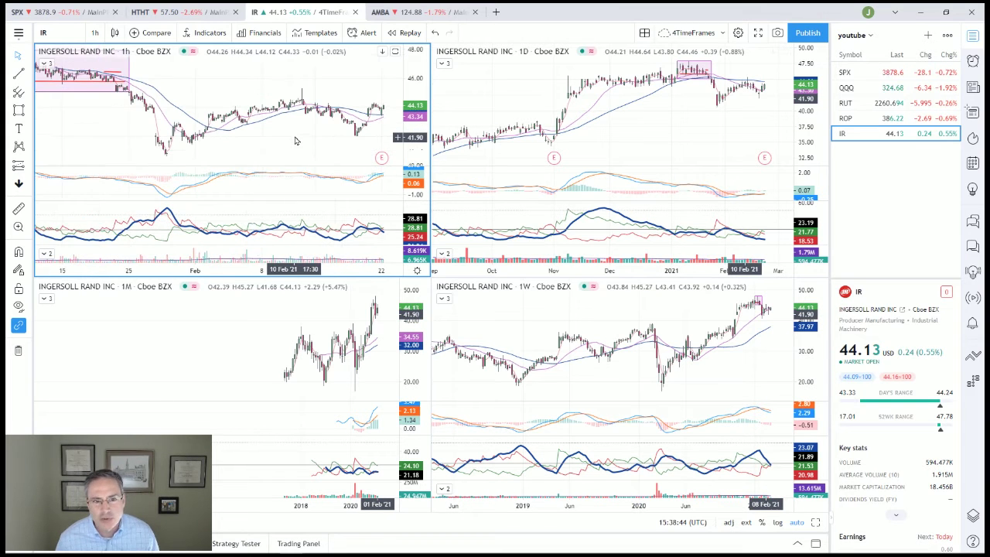
click(642, 126)
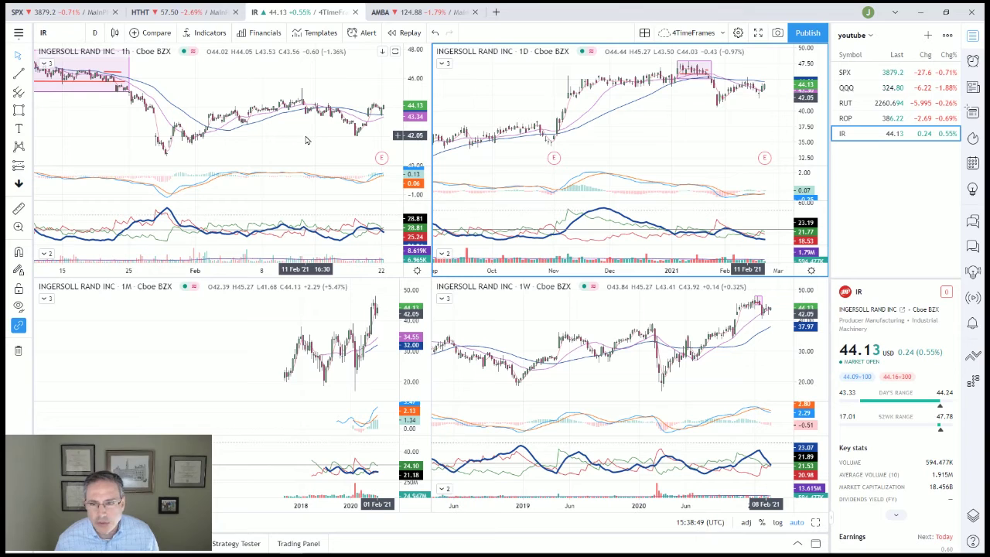